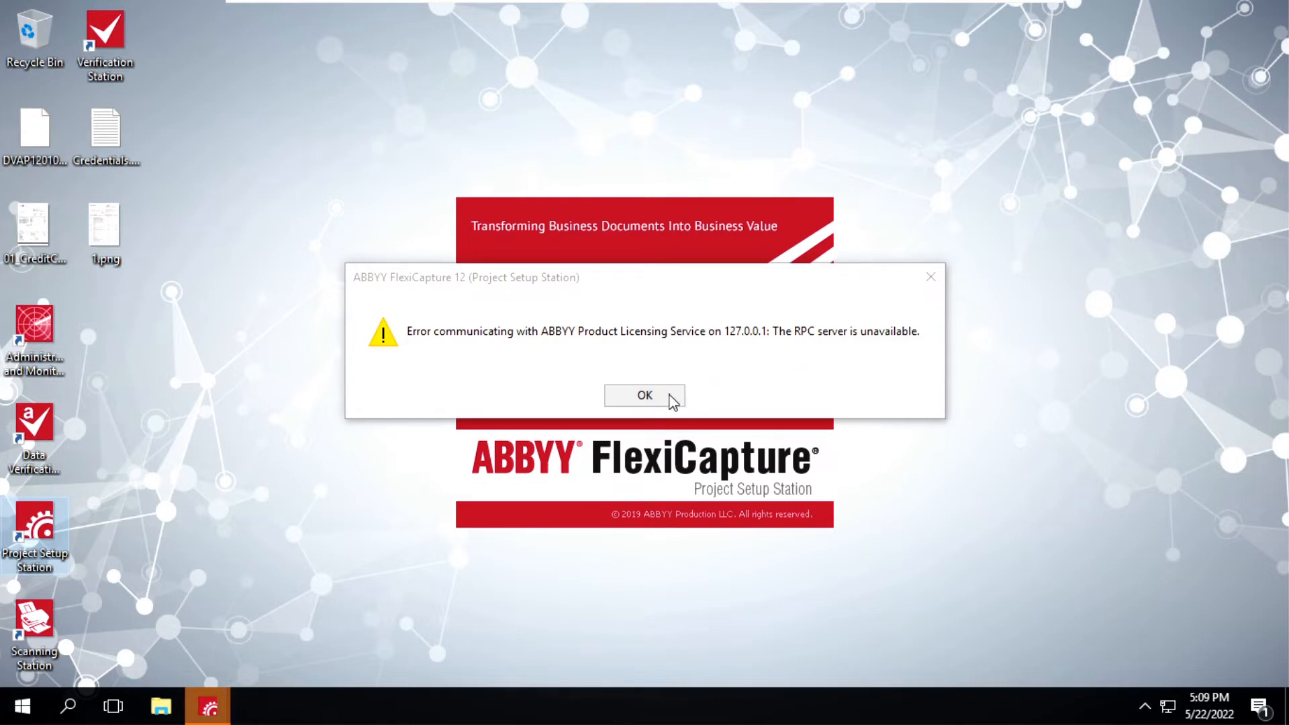
# Dismiss the RPC server unavailable error and bring up Windows search
pyautogui.click(652, 401)
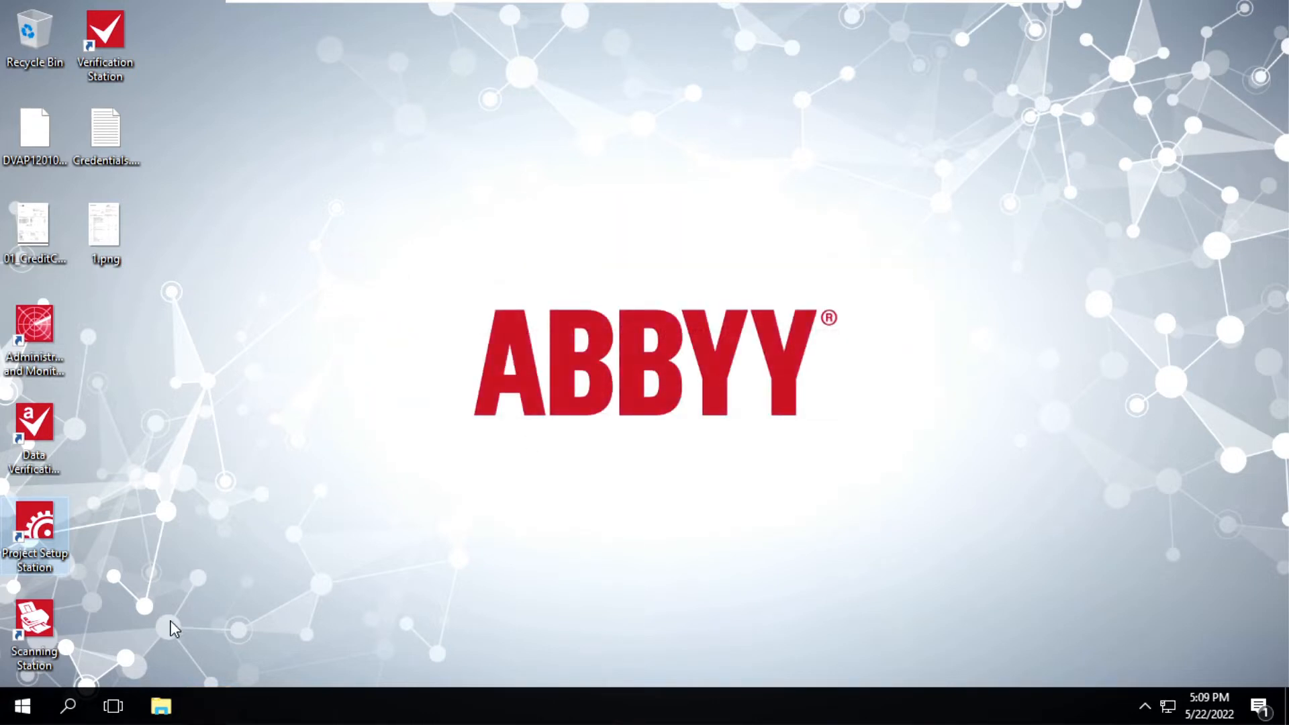
pyautogui.click(76, 703)
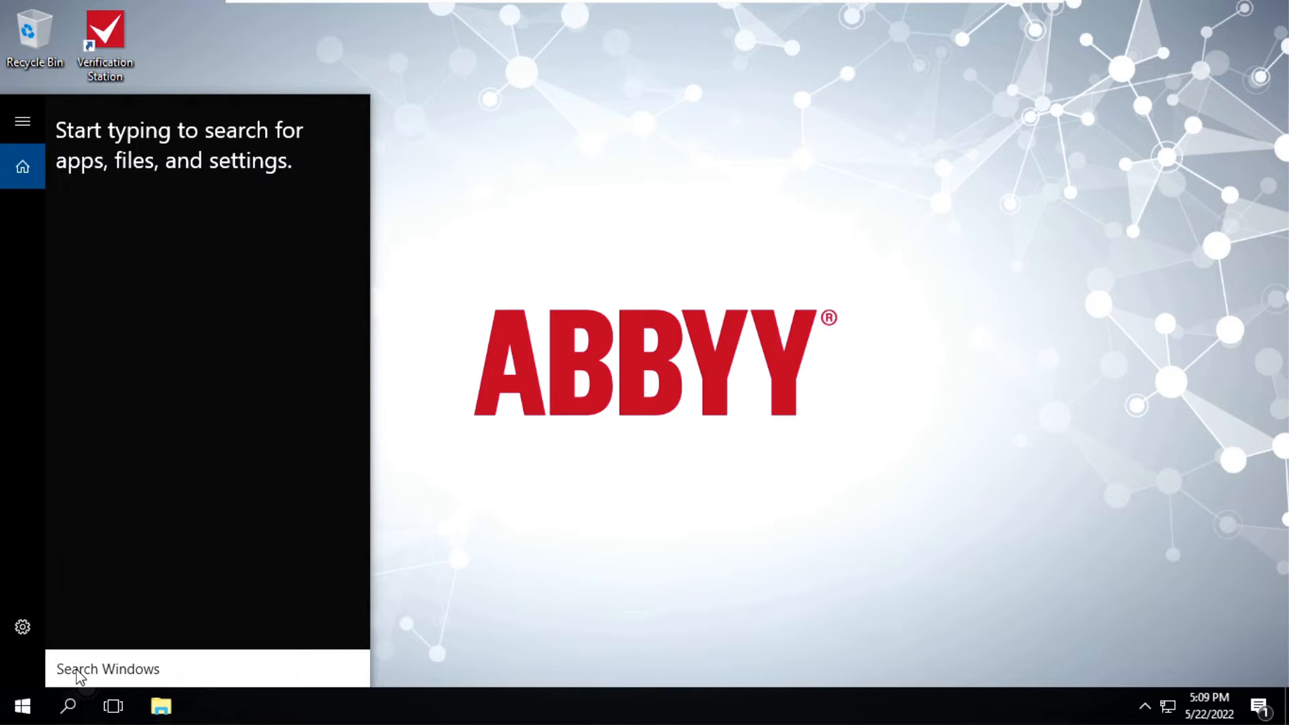
pyautogui.write('s')
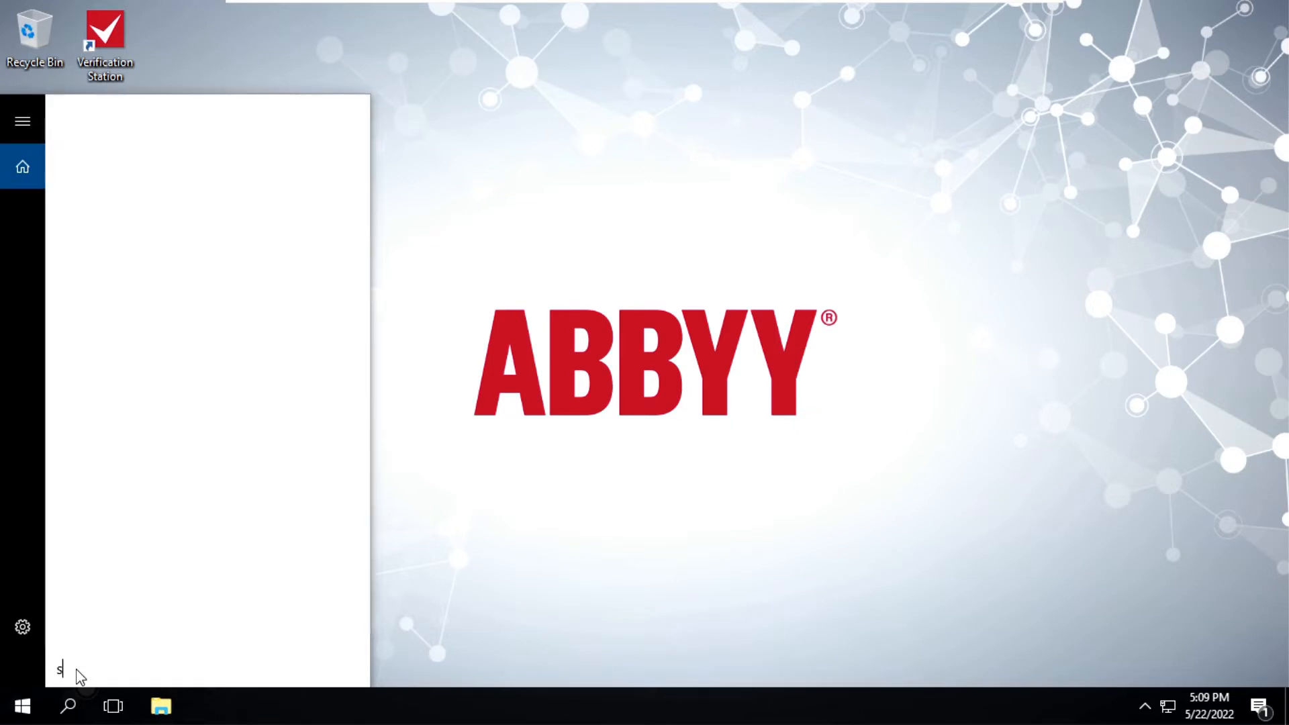
pyautogui.write('e')
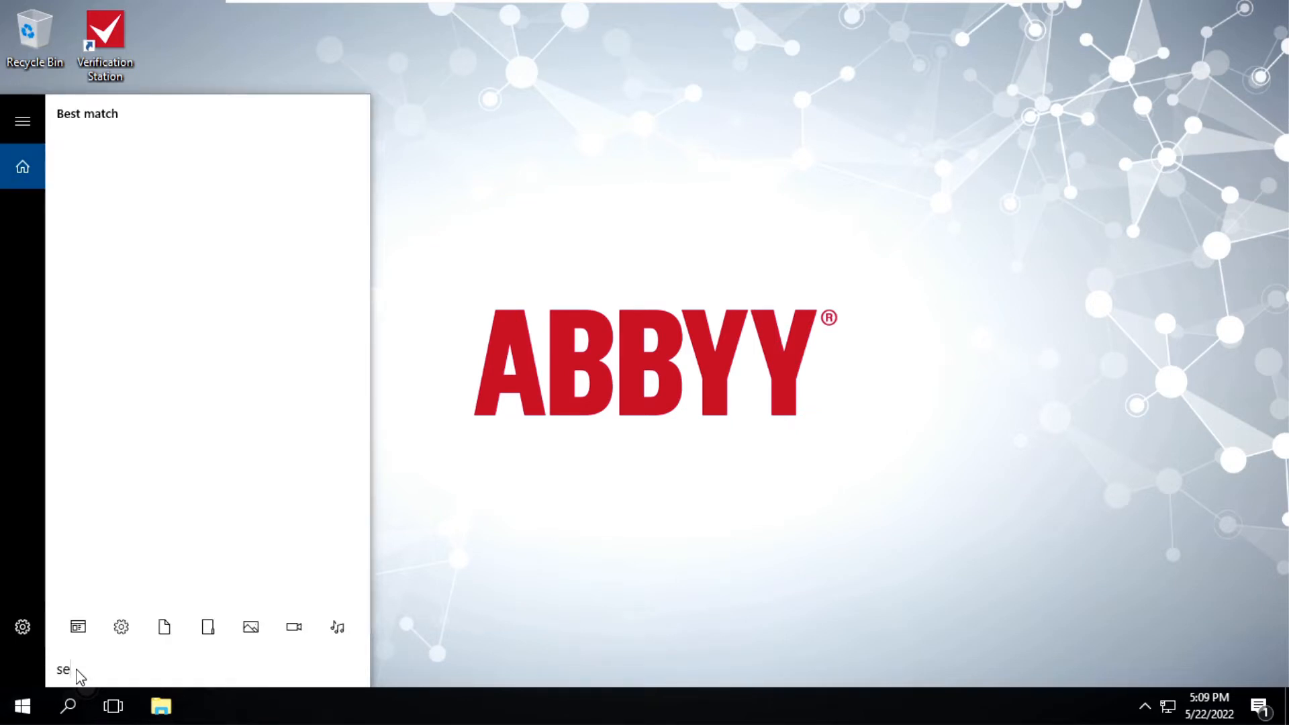
pyautogui.write('r')
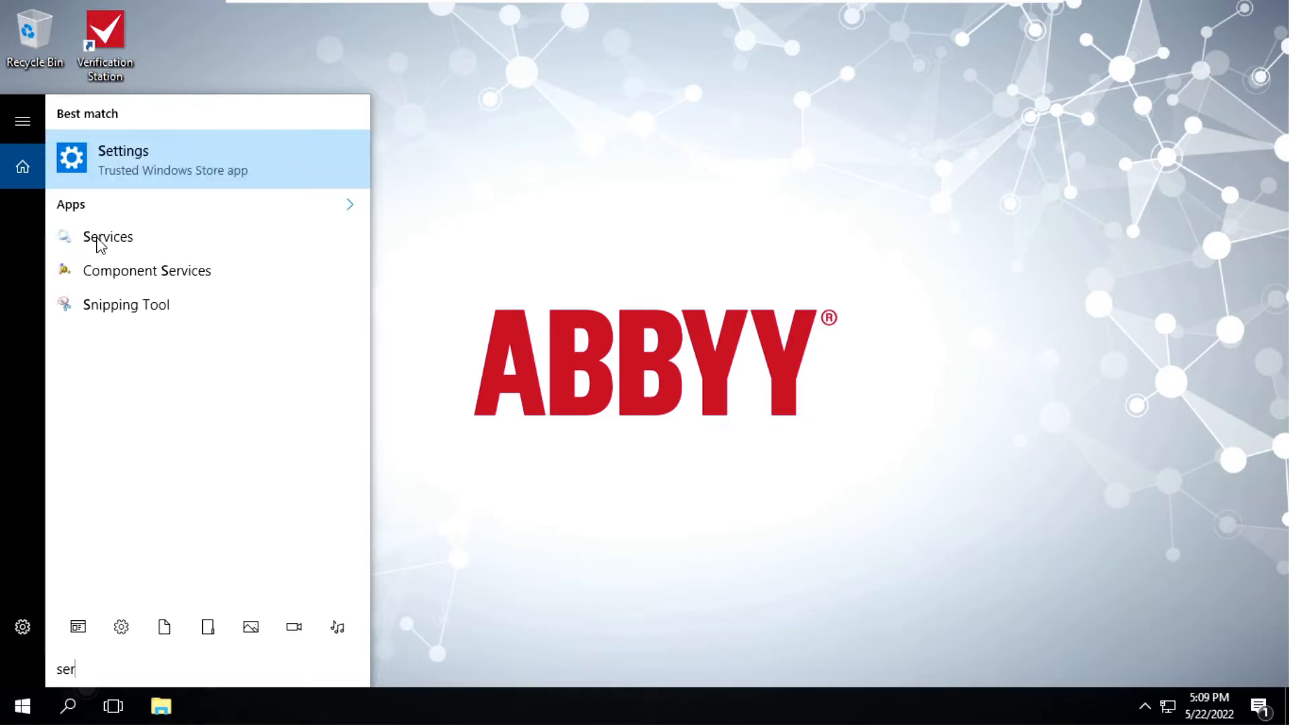
pyautogui.write('vice')
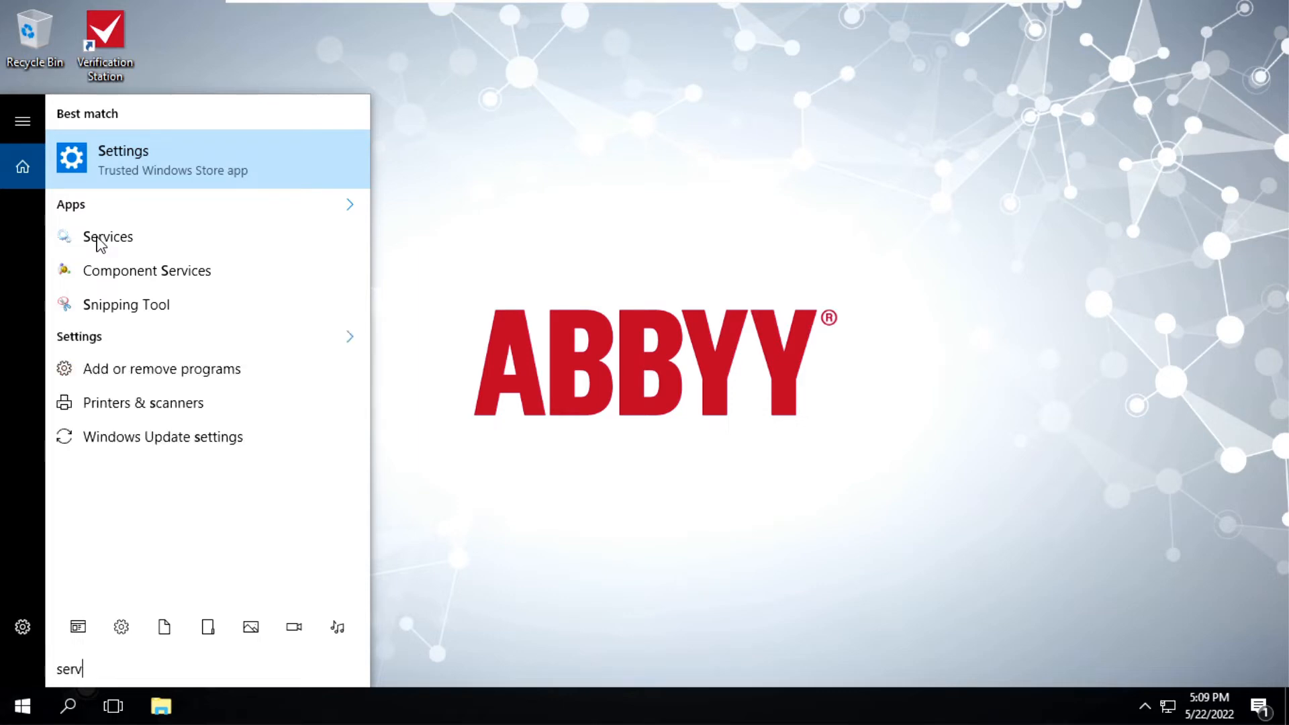
# Open the Services console and start the ABBYY FlexiCapture 12 Licensing Service
pyautogui.click(100, 241)
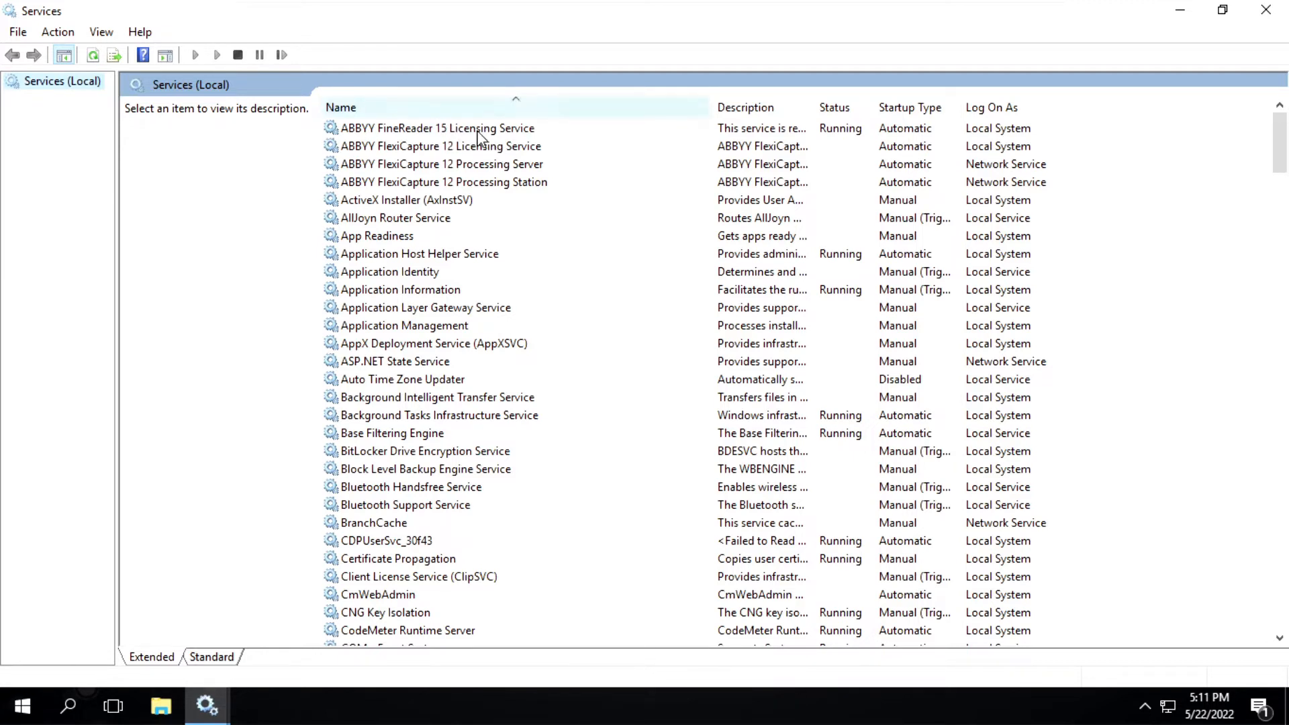
pyautogui.click(484, 147)
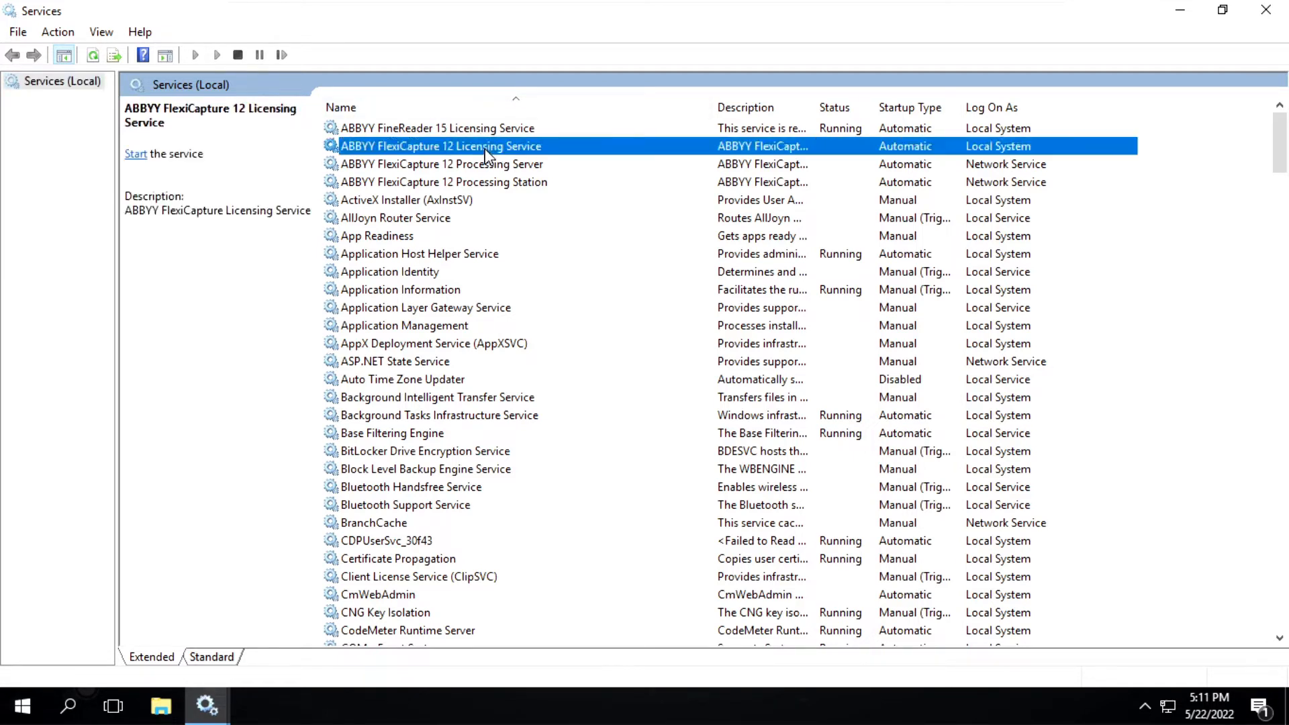
pyautogui.click(136, 155)
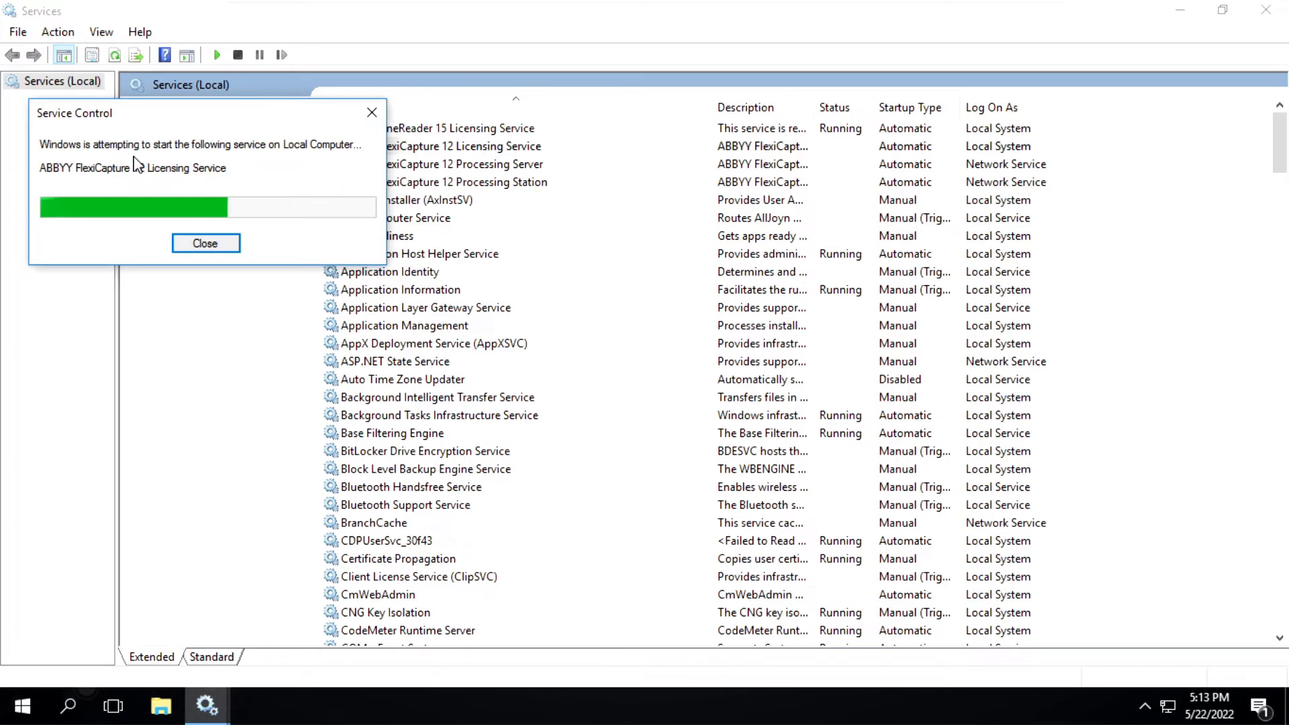
pyautogui.click(134, 154)
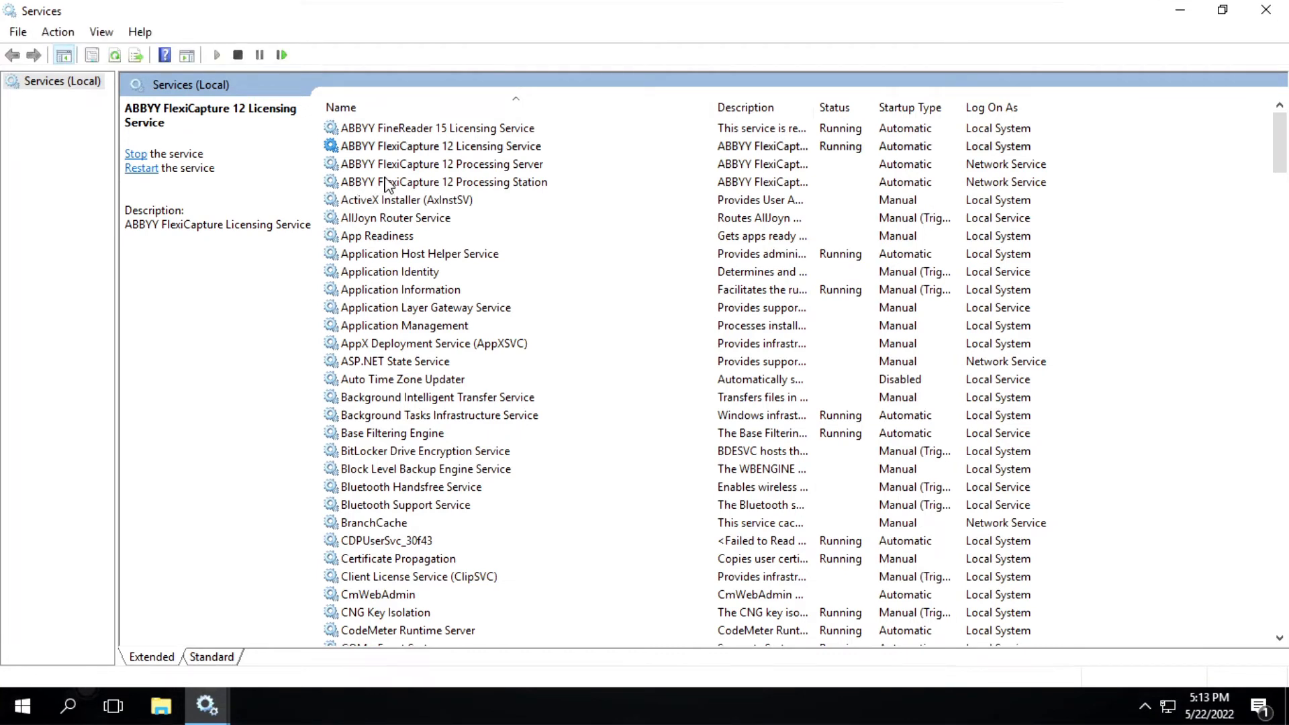
# Start the ABBYY FlexiCapture 12 Processing Server service so it shows Running
pyautogui.click(403, 166)
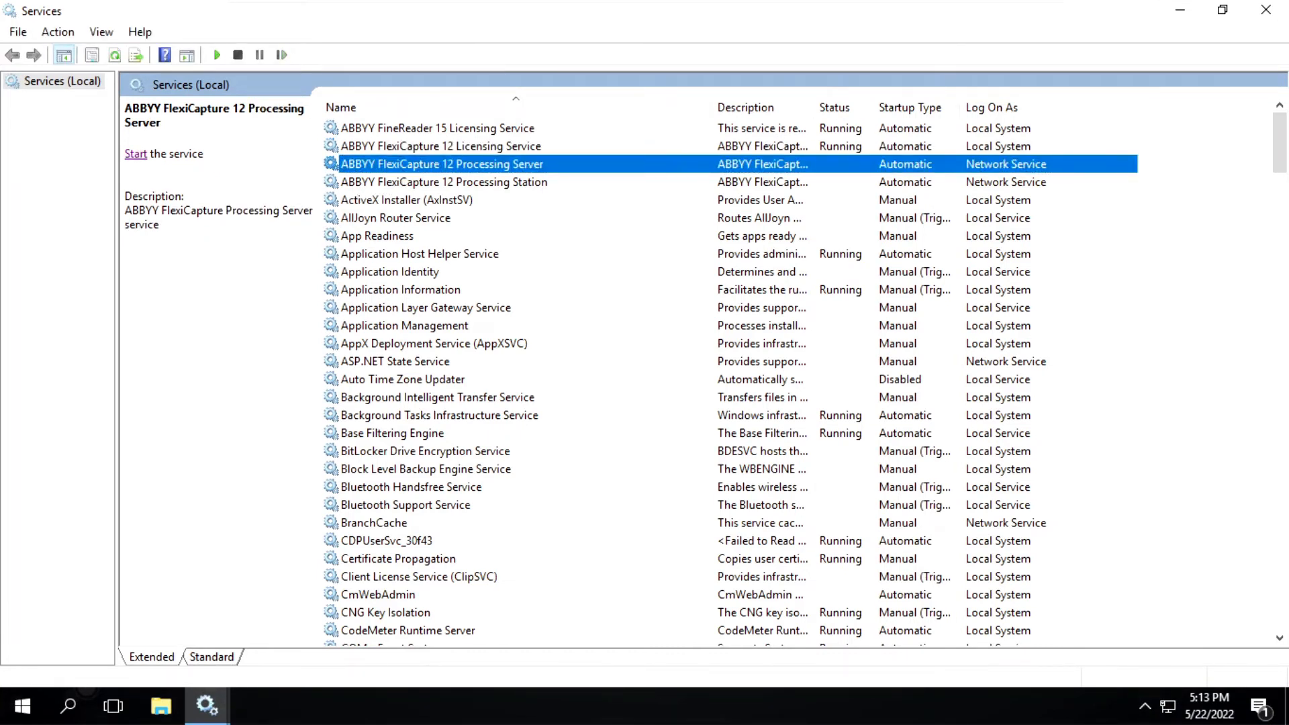
pyautogui.click(135, 154)
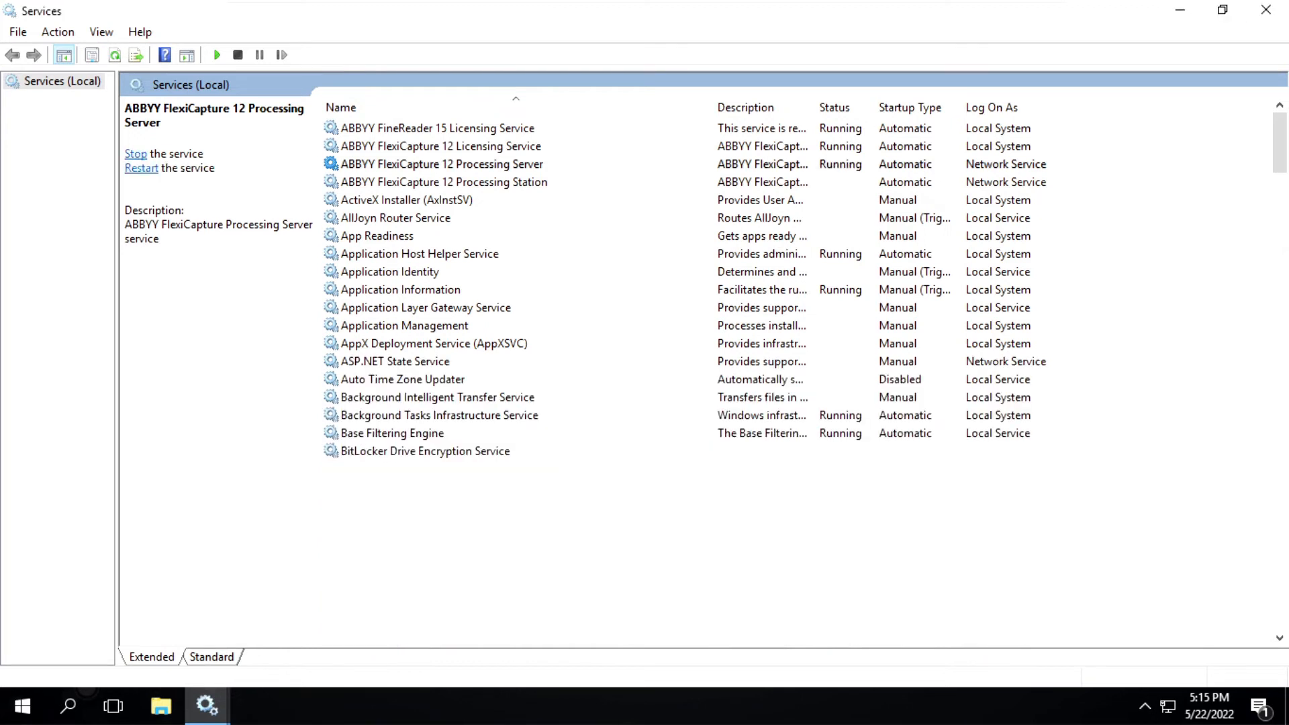
# Start the ABBYY FlexiCapture 12 Processing Station service so it shows Running
pyautogui.click(410, 187)
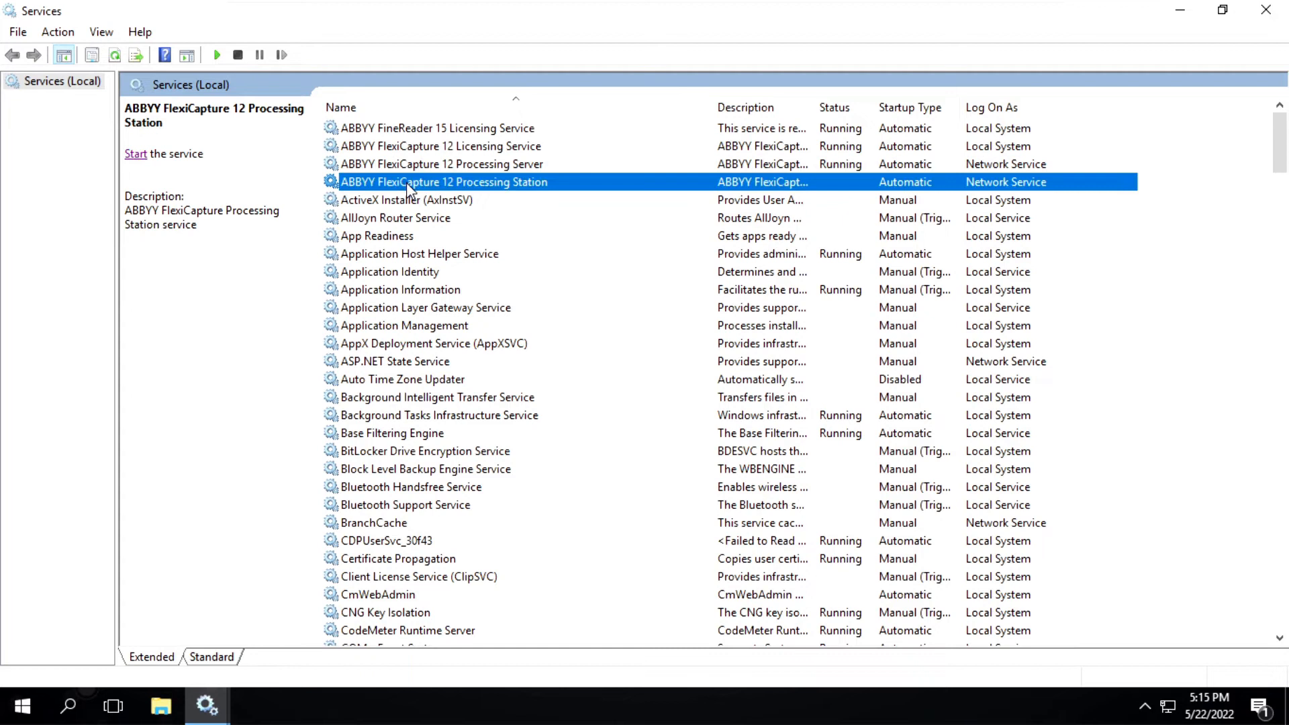
pyautogui.click(136, 154)
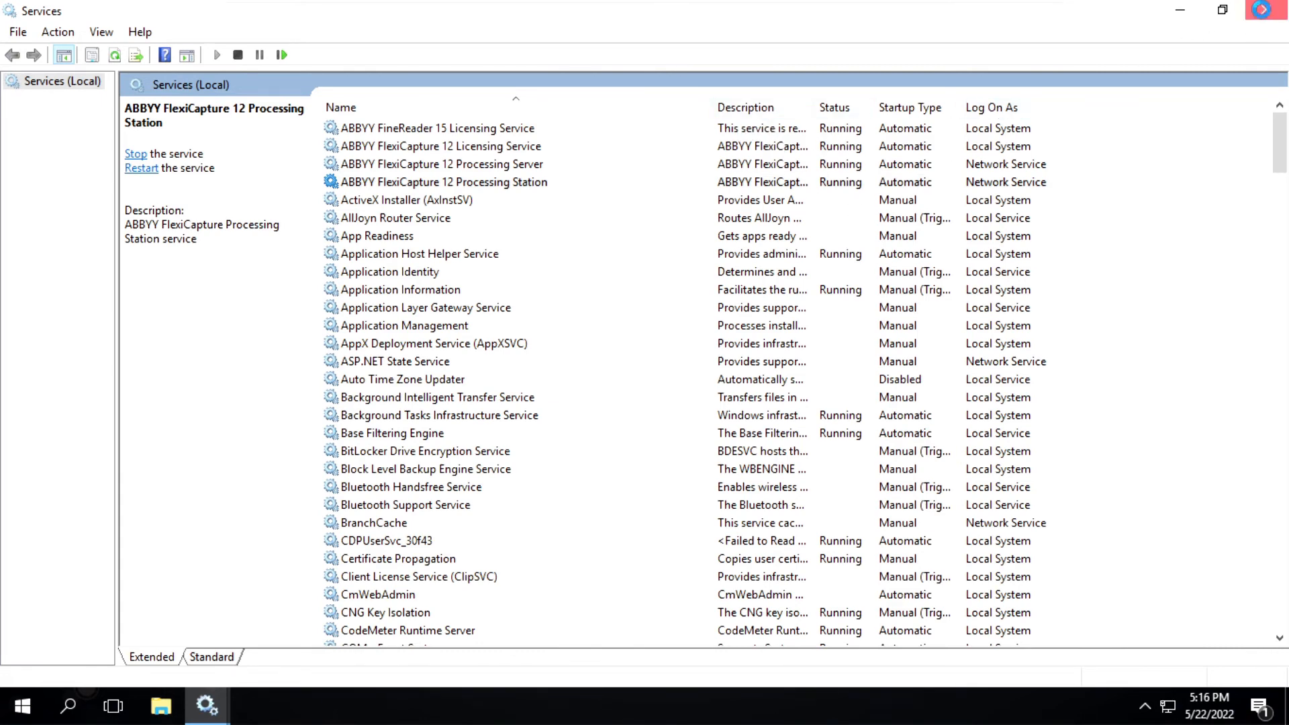
# Close the Services console and relaunch Project Setup Station from its desktop shortcut
pyautogui.click(1266, 13)
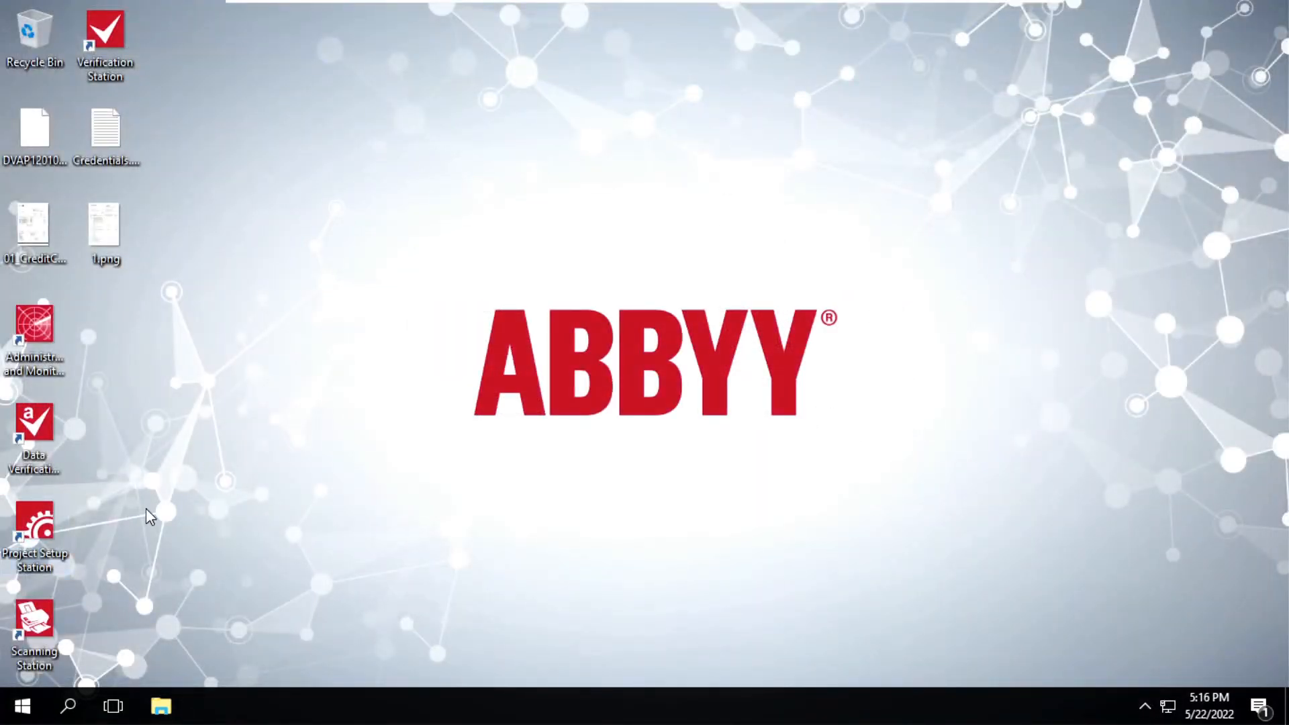
pyautogui.doubleClick(36, 533)
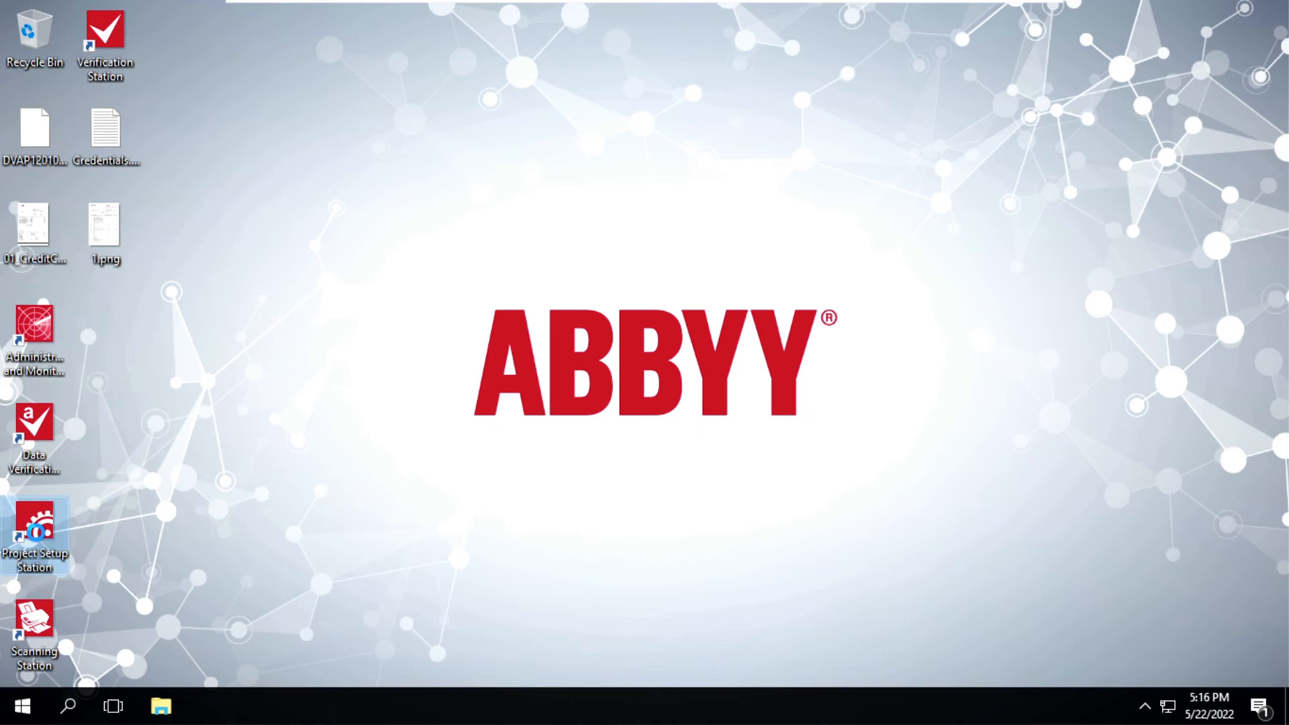